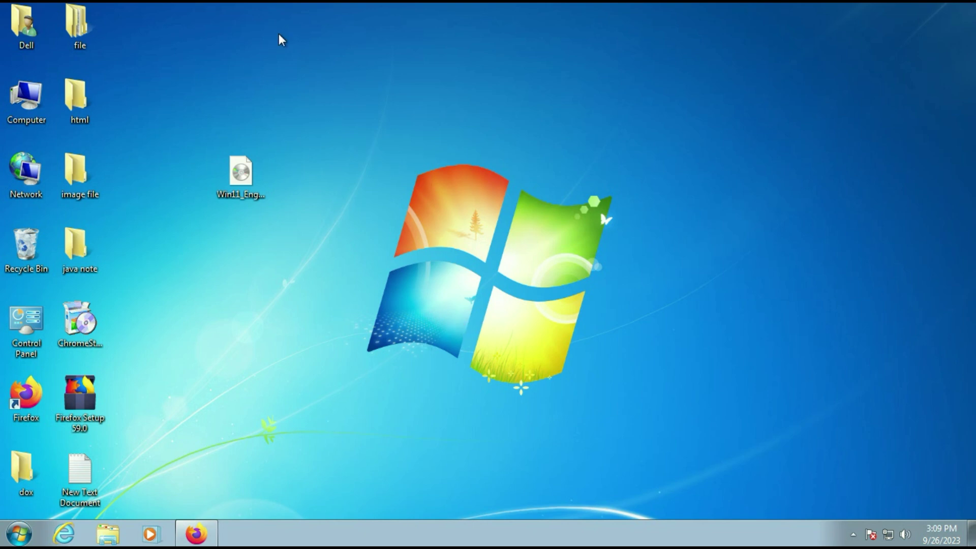
Open the Computer window from the desktop to list drives C:, E: and D:.
drag(296, 26, 60, 505)
click(323, 322)
double_click(28, 94)
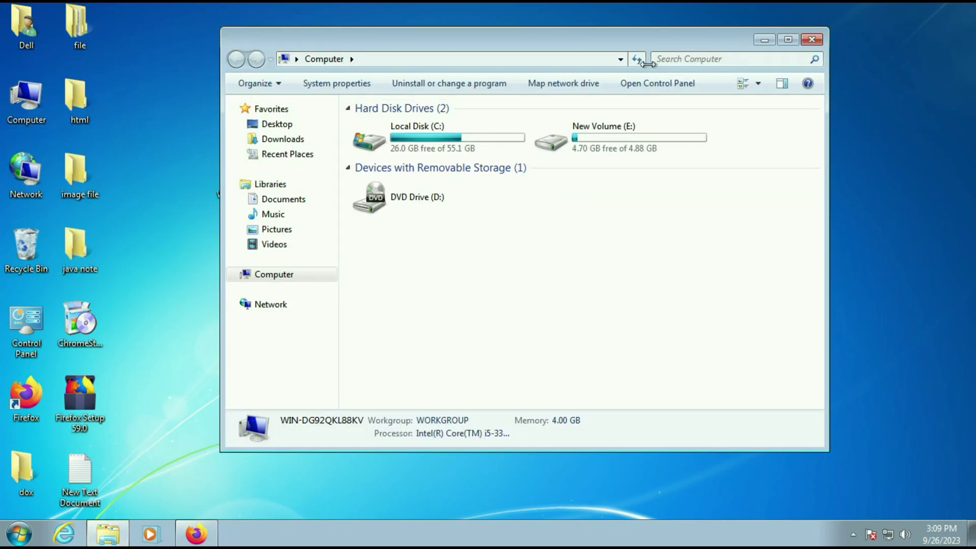
Maximize Computer, browse New Volume (E:)'s seven items, then view Local Disk (C:)'s free space.
double_click(657, 43)
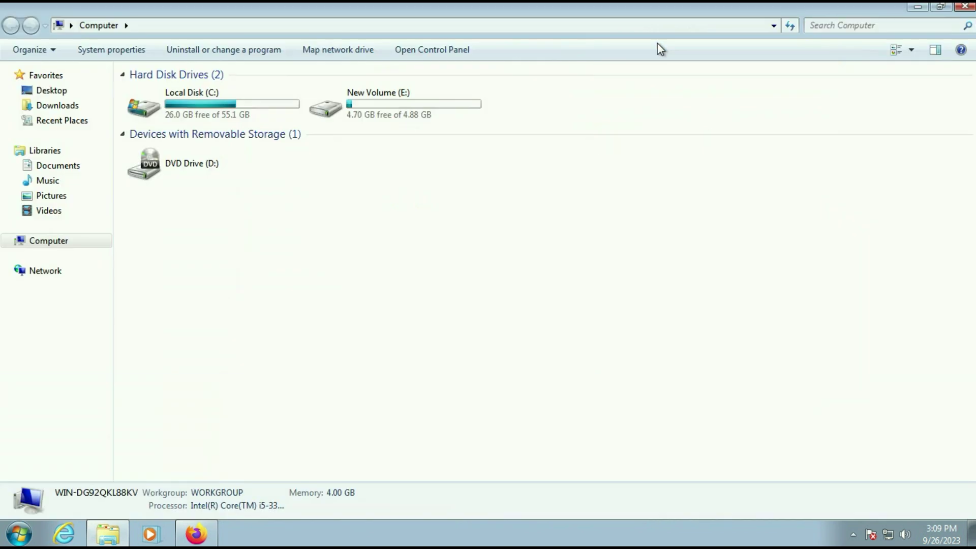
double_click(379, 109)
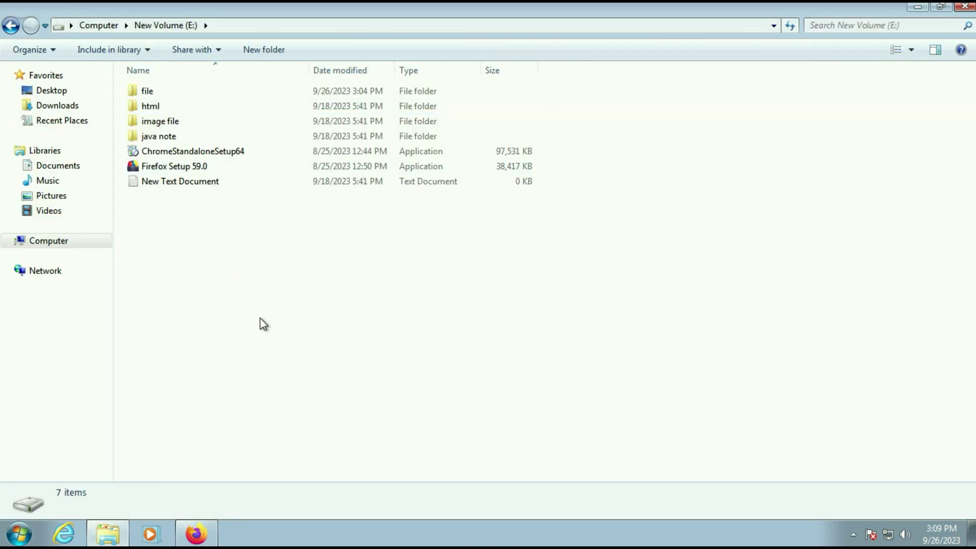
drag(152, 298, 203, 90)
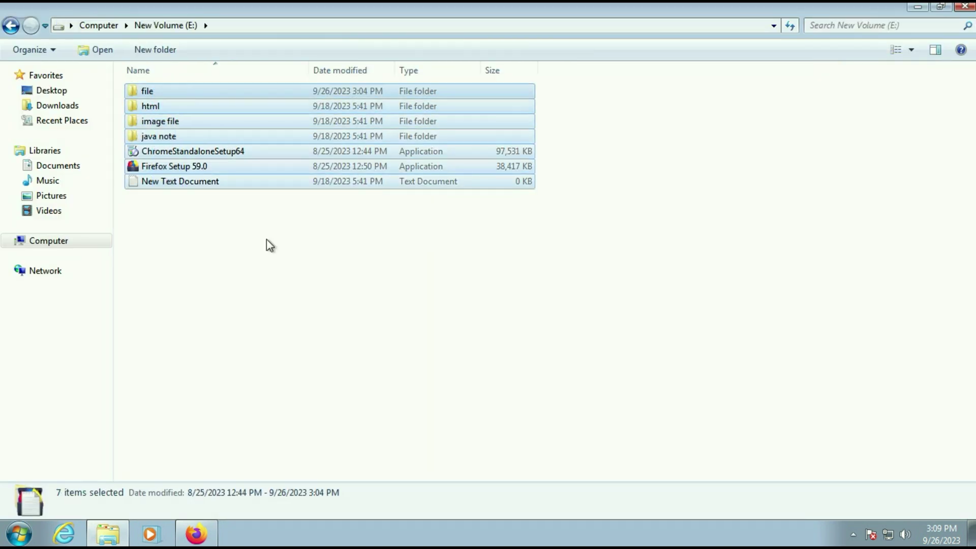
click(152, 203)
click(11, 26)
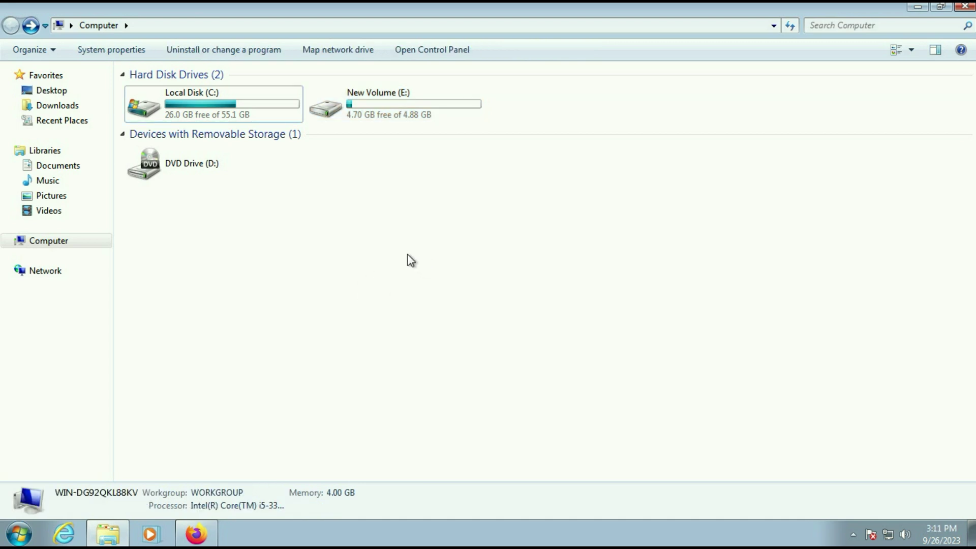
click(245, 115)
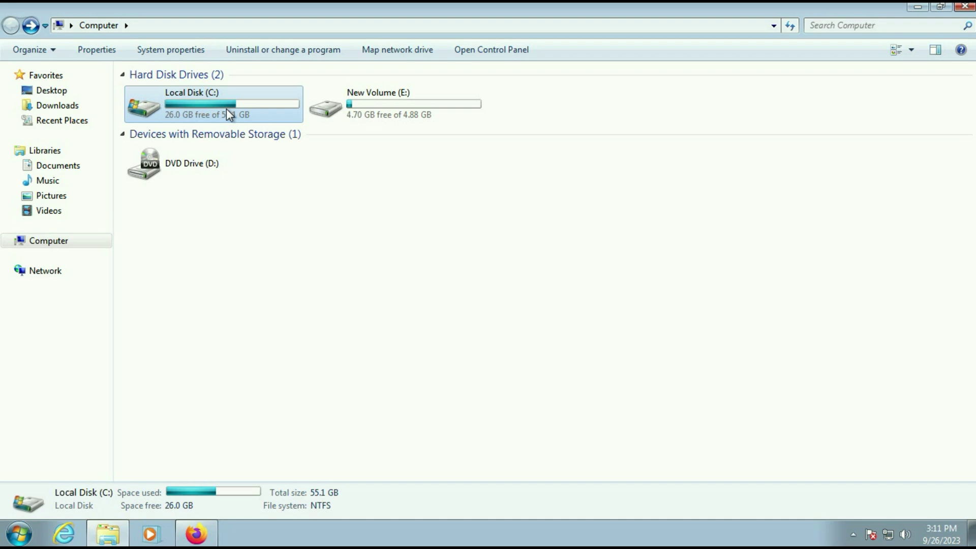
Review the computer's System properties, then close it and the Computer window, returning to Firefox.
right_click(346, 210)
click(393, 377)
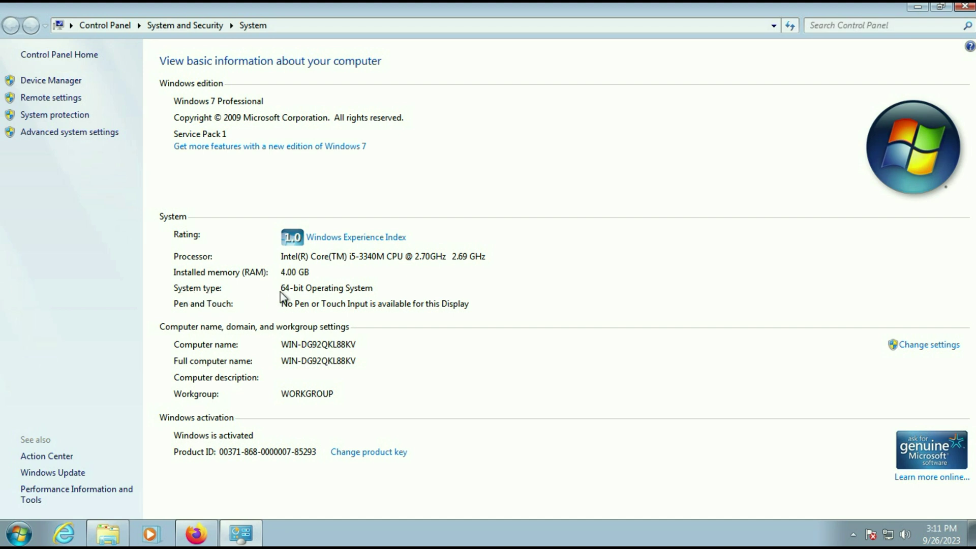
click(965, 6)
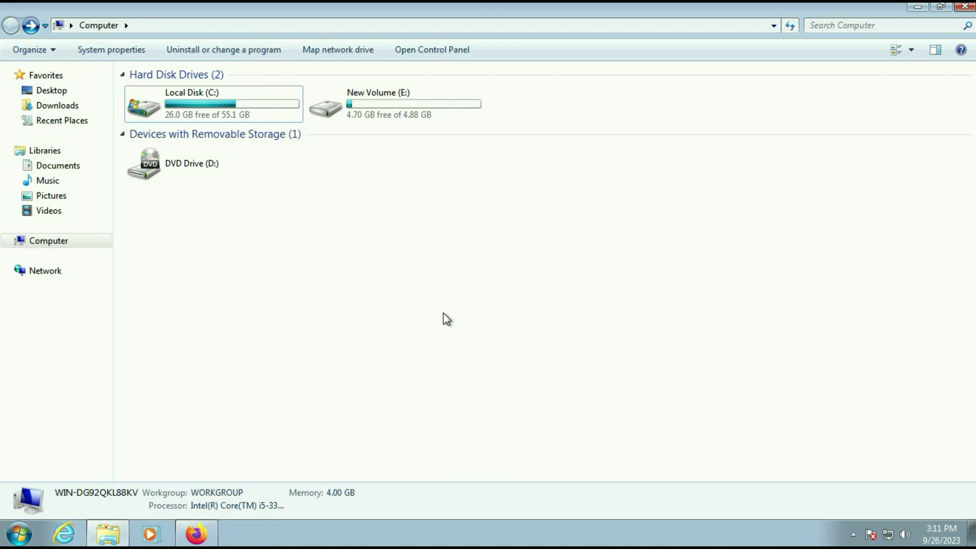
click(965, 6)
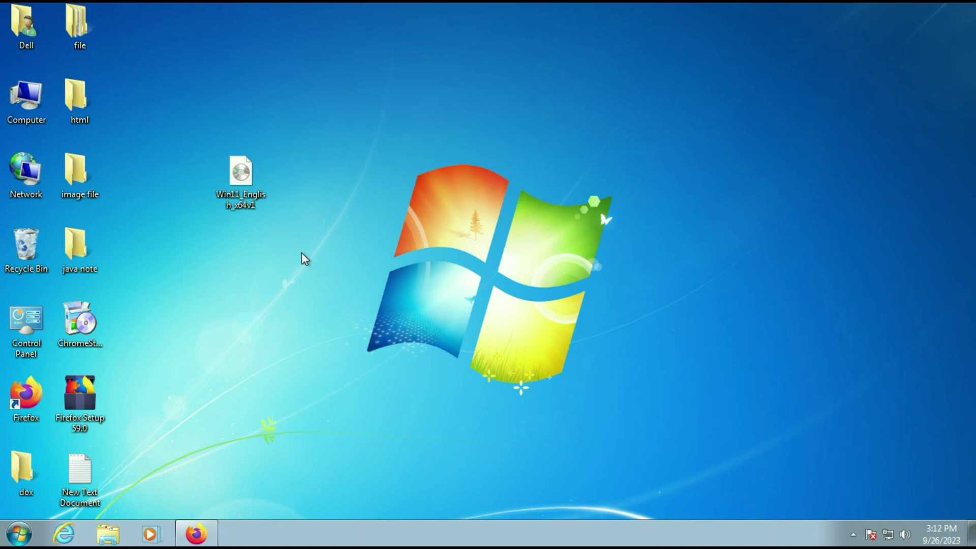
click(204, 540)
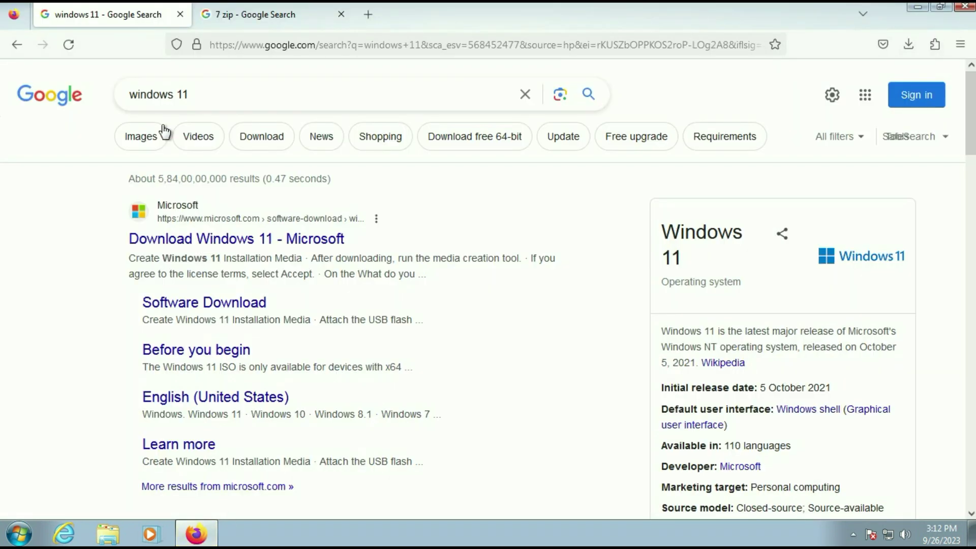
Open the 'Download Windows 11 - Microsoft' result from the windows 11 Google search.
drag(220, 93, 115, 95)
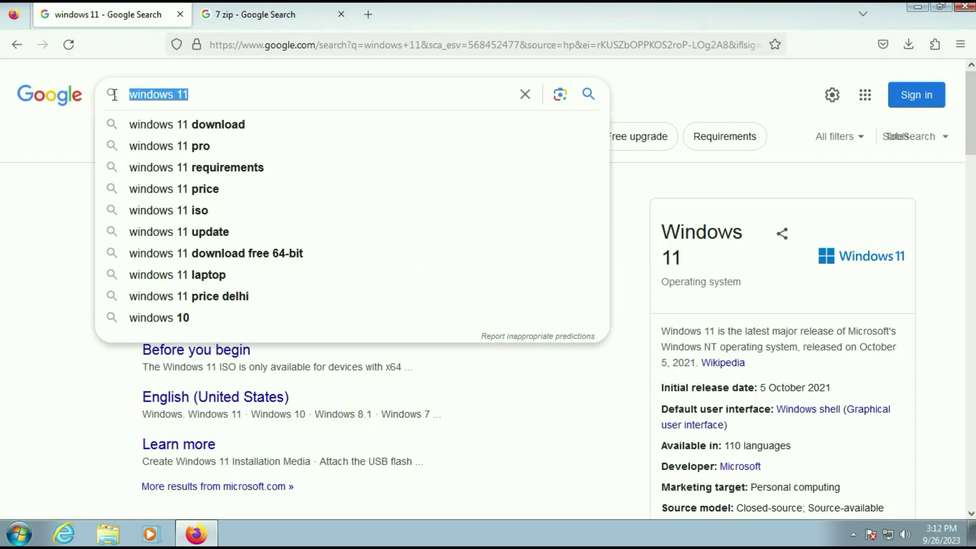
click(44, 130)
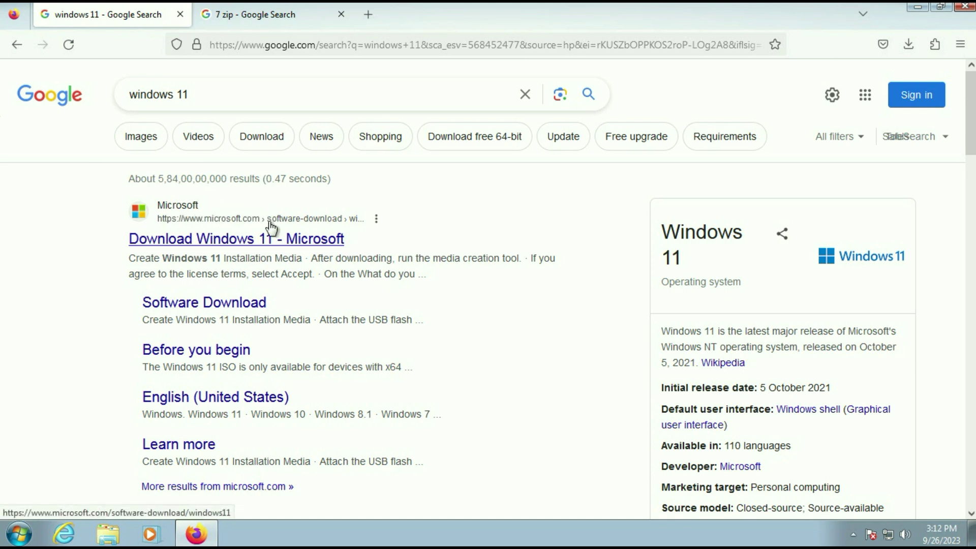
click(286, 243)
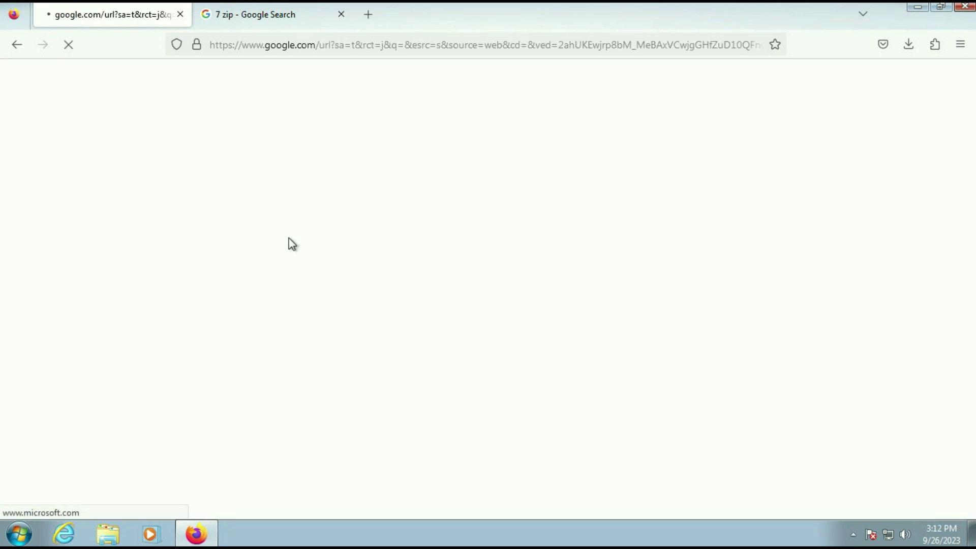
Choose the Windows 11 multi-edition ISO for x64 devices in the Disk Image section.
scroll(450, 135, down, 8)
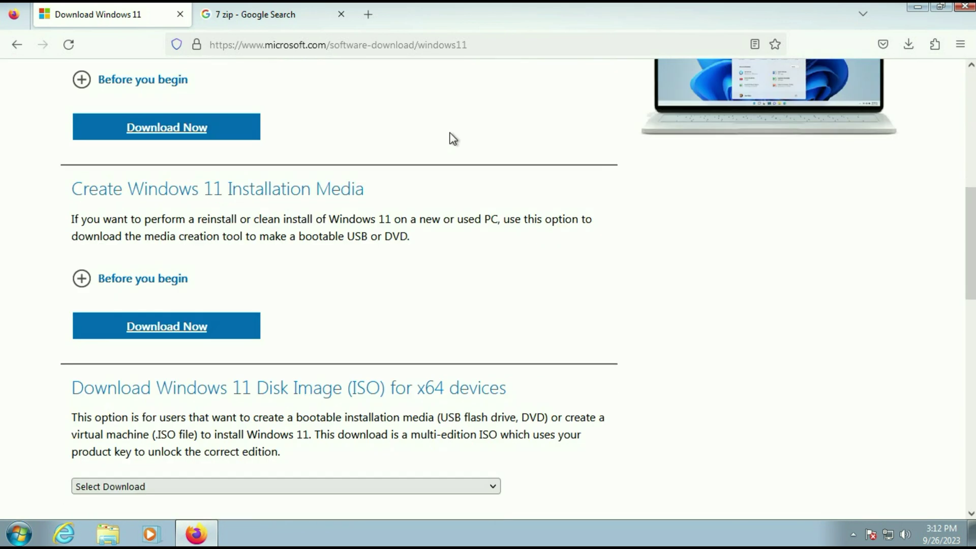
scroll(453, 138, down, 3)
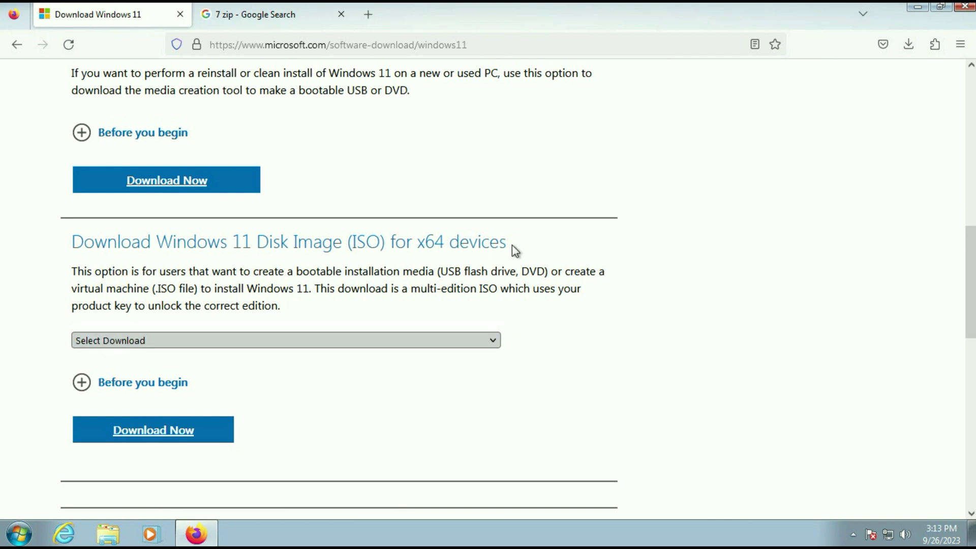
scroll(522, 242, down, 2)
click(486, 269)
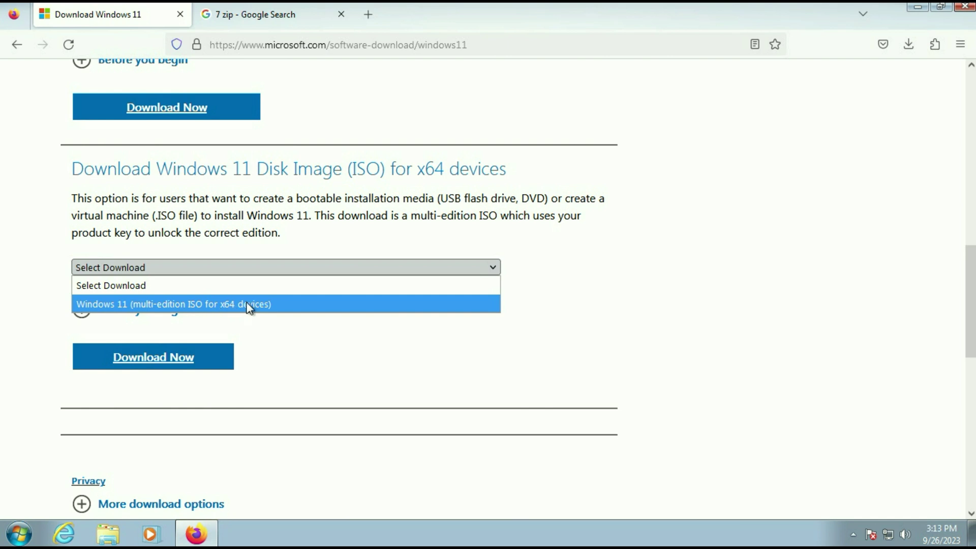
click(219, 305)
Request the ISO download and confirm English (United States) as the product language.
click(171, 362)
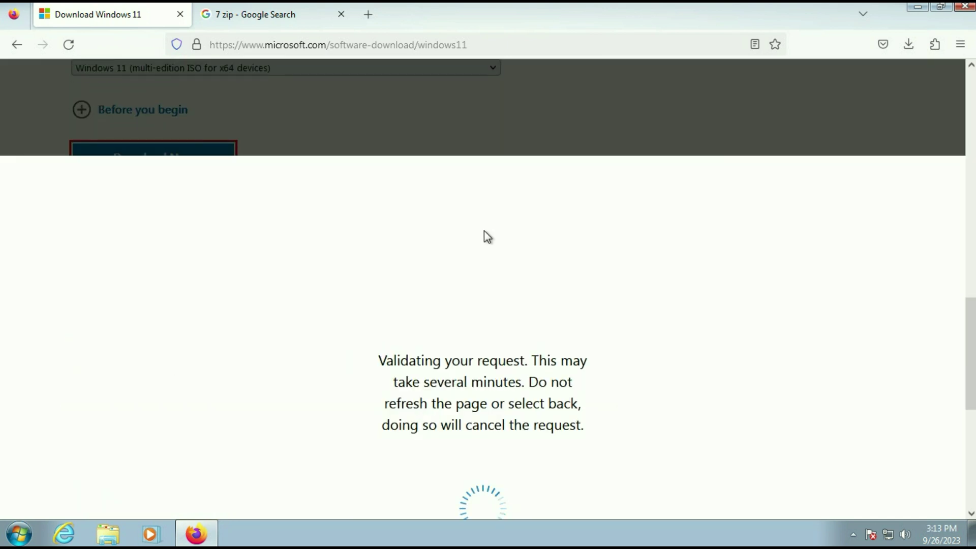
click(336, 324)
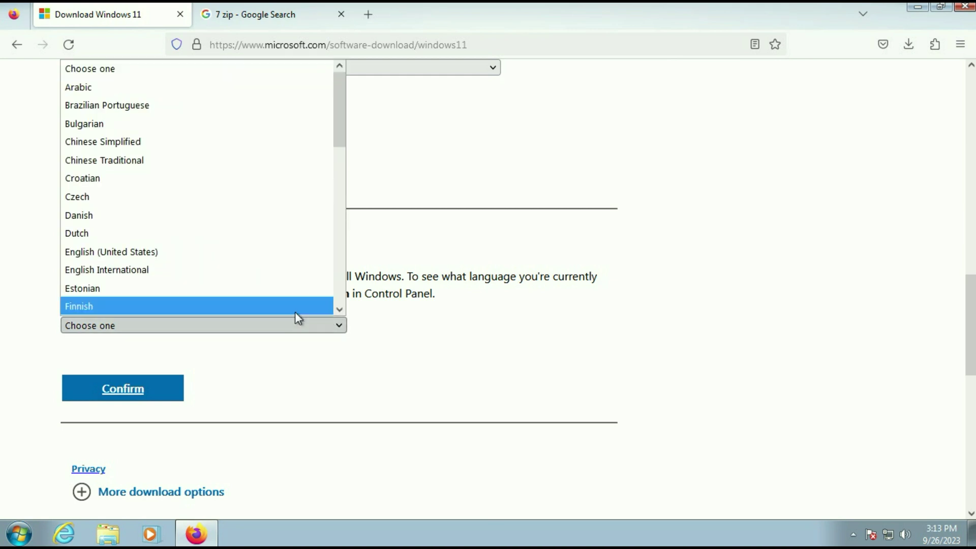
click(204, 254)
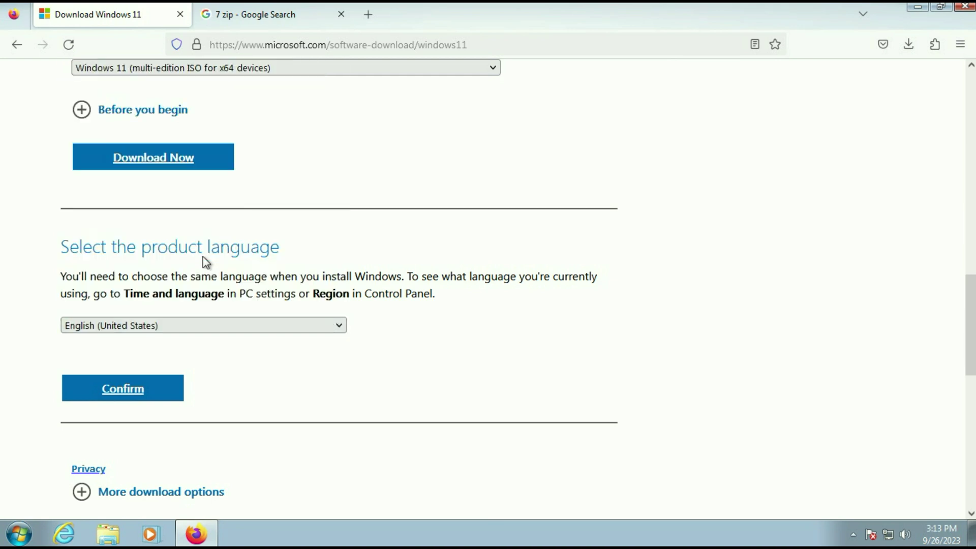
click(150, 392)
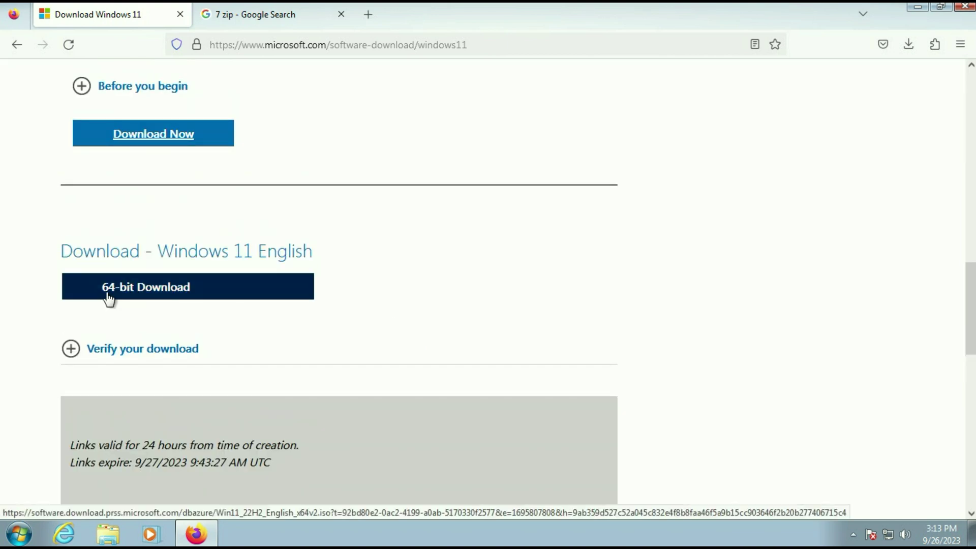
Start the 64-bit Win11_22H2_English_x64v2.iso download, then cancel it.
click(170, 294)
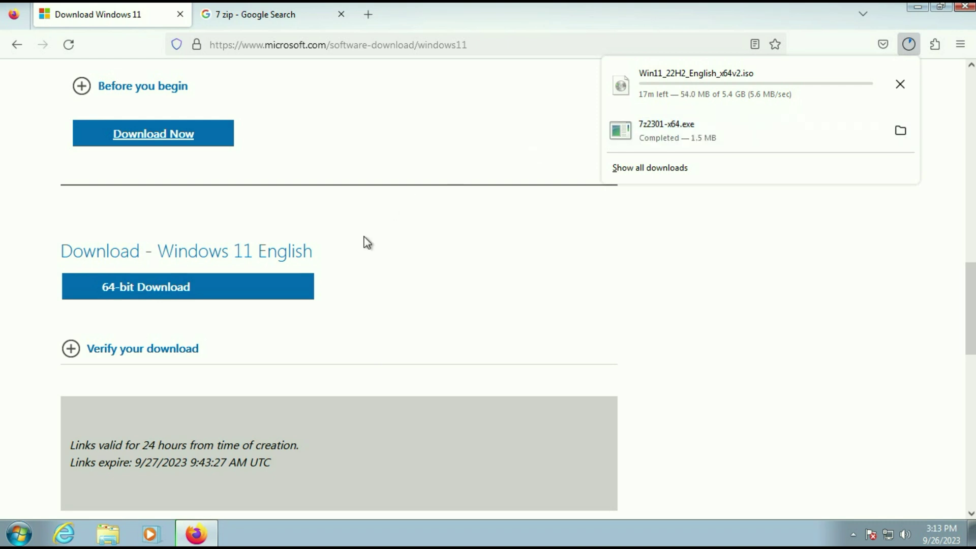
click(899, 84)
click(912, 9)
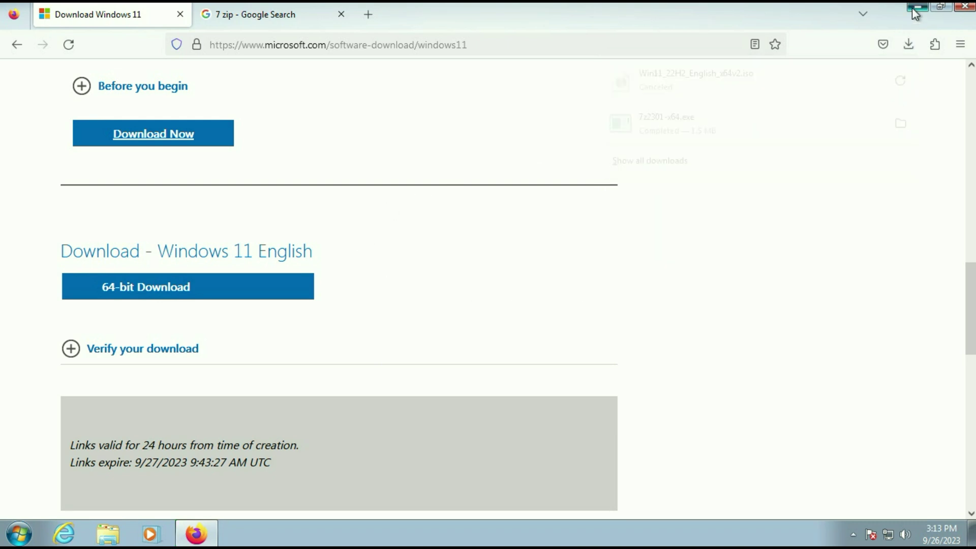
Extract Win11_English_x64v1.iso into its own folder with 7-Zip, then return to Firefox.
click(912, 8)
drag(215, 140, 336, 186)
click(382, 158)
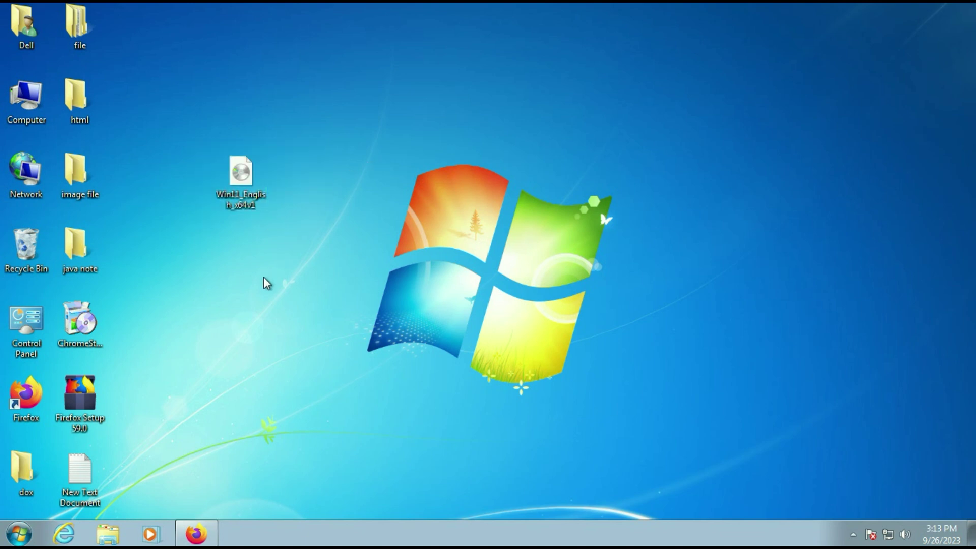
click(242, 187)
right_click(243, 189)
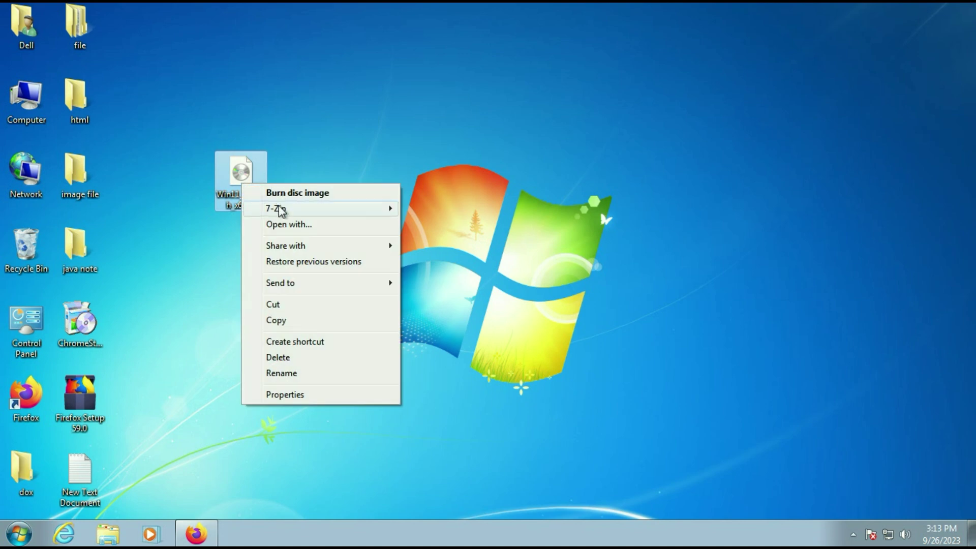
mouse_move(280, 211)
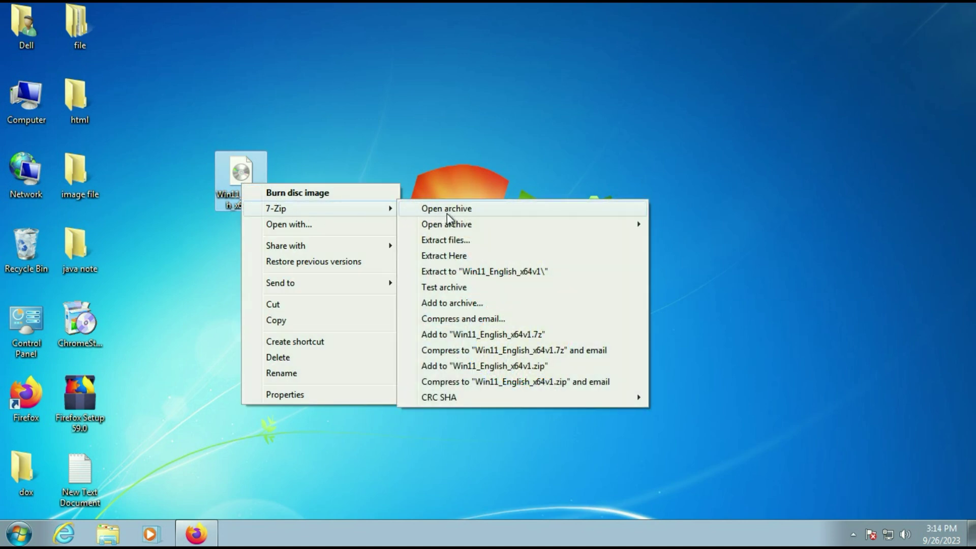
click(472, 274)
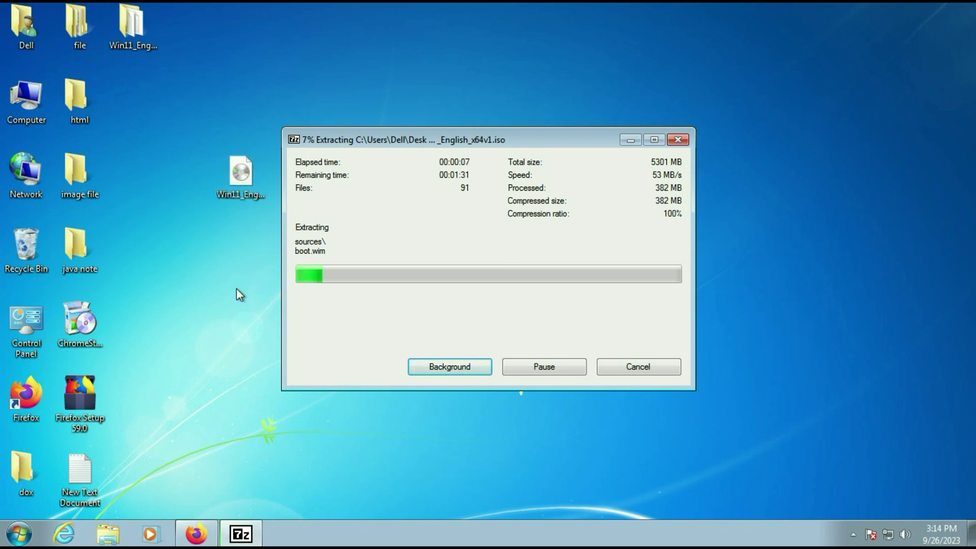
click(206, 542)
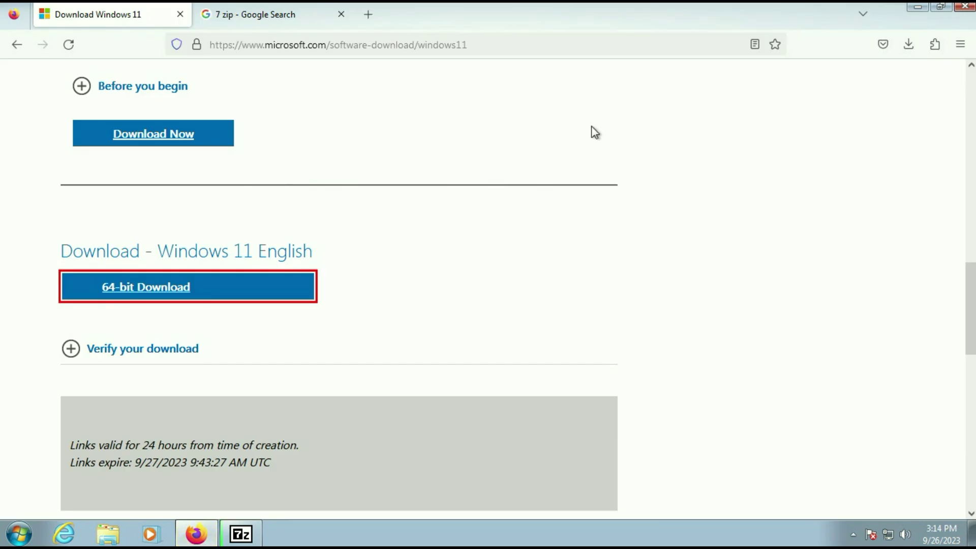
Download the 64-bit x64 7-Zip 23.01 installer from 7-zip.org, then minimize Firefox.
click(239, 14)
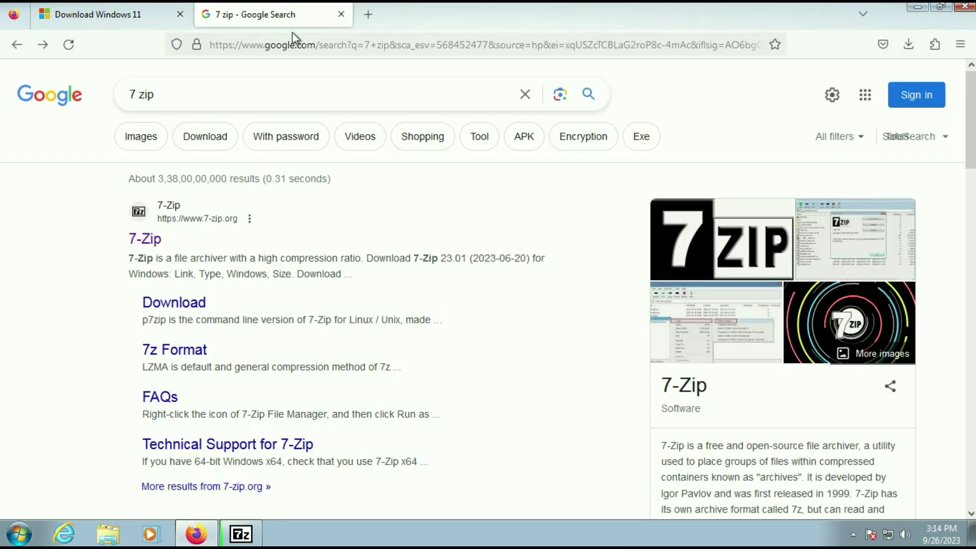
drag(187, 89, 107, 94)
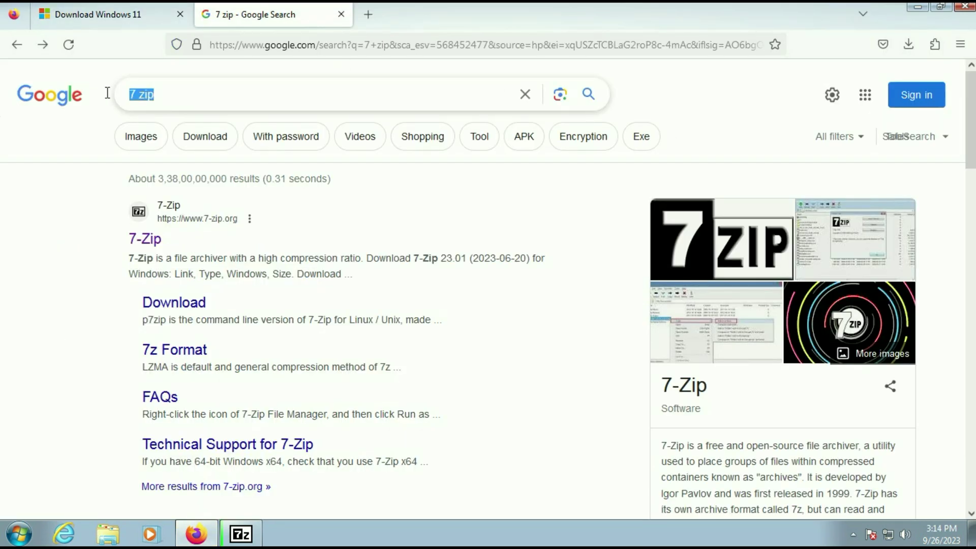
click(29, 181)
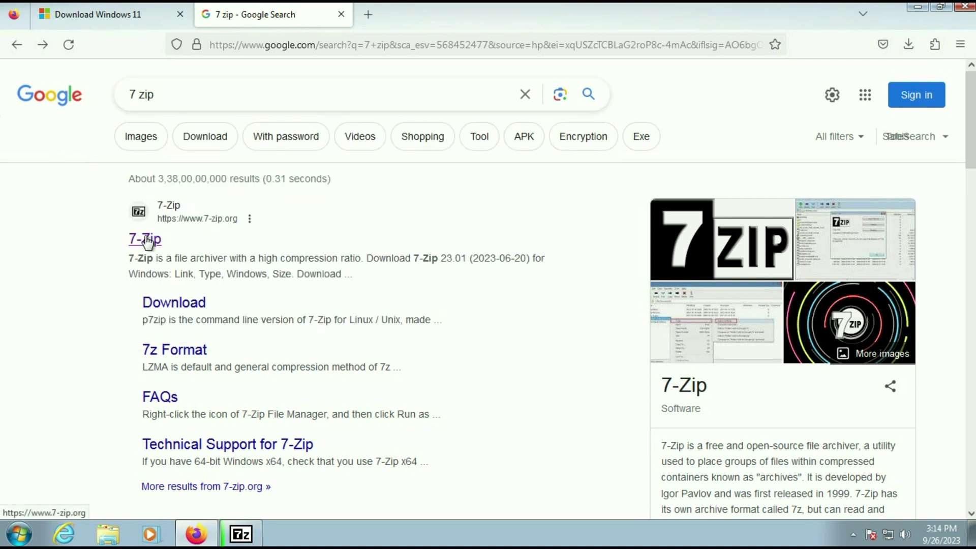
click(145, 240)
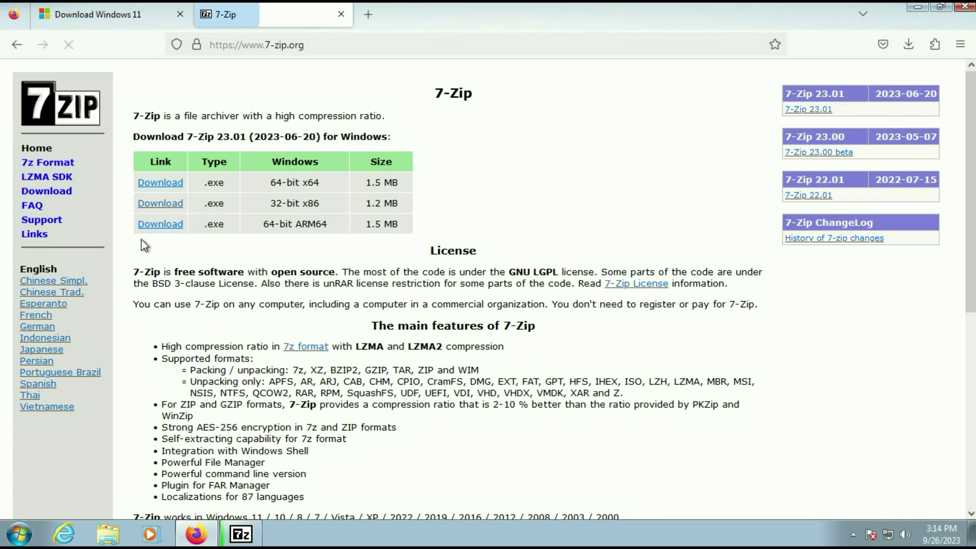
click(169, 180)
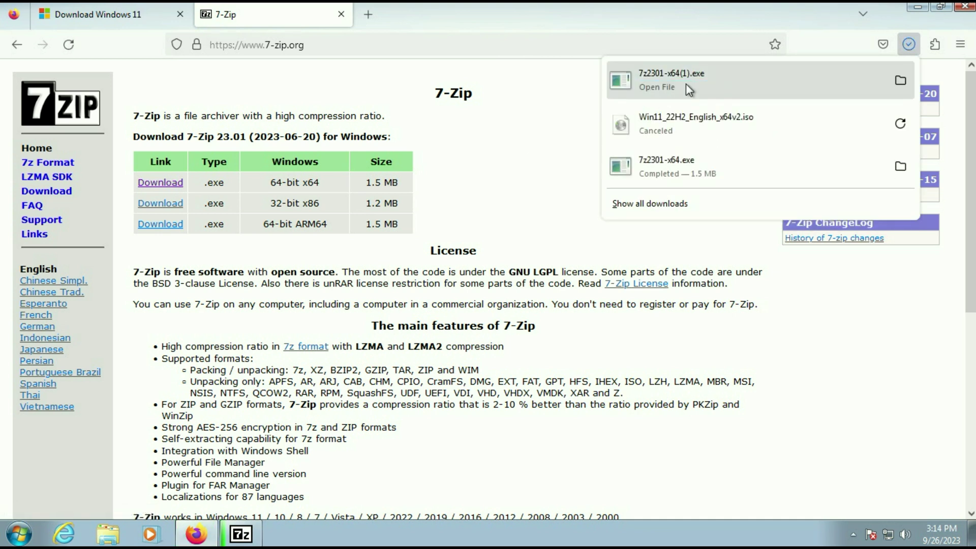
click(542, 90)
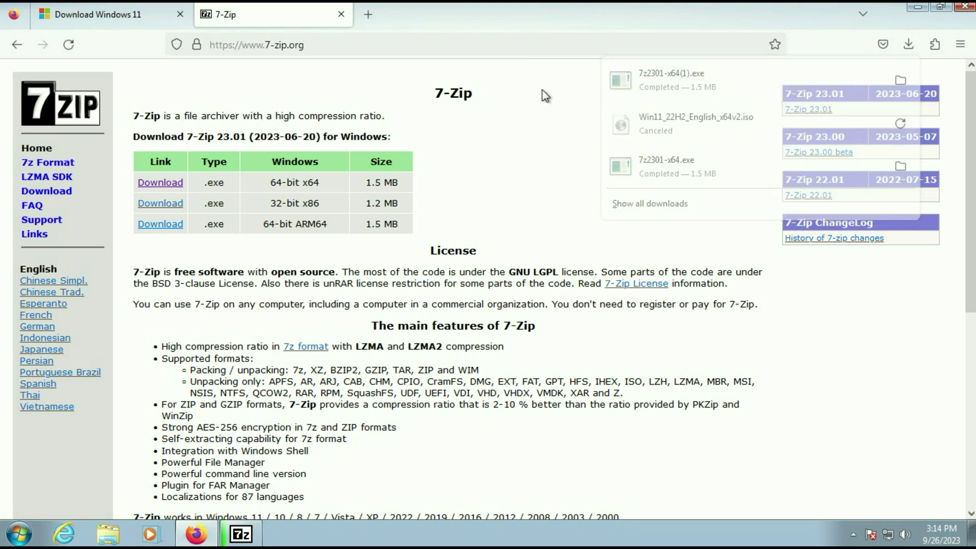
click(917, 8)
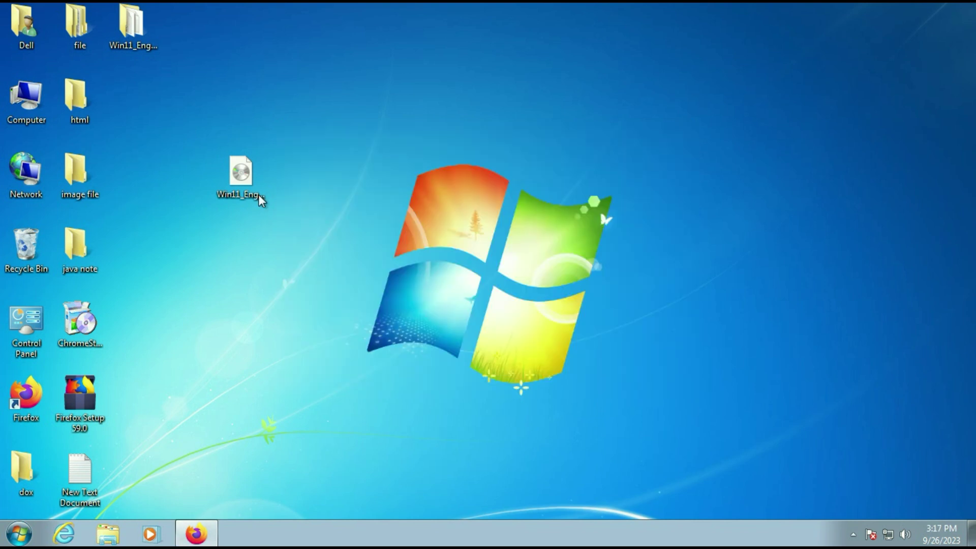
Move the extracted folder beside the ISO and permanently delete the 5.18 GB Win11 ISO.
drag(125, 35, 255, 71)
drag(361, 98, 326, 176)
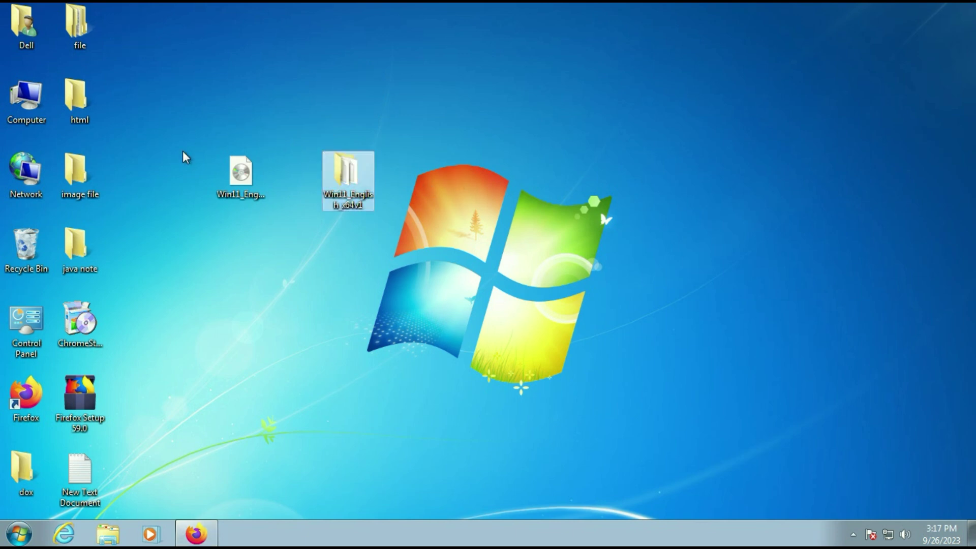
click(244, 179)
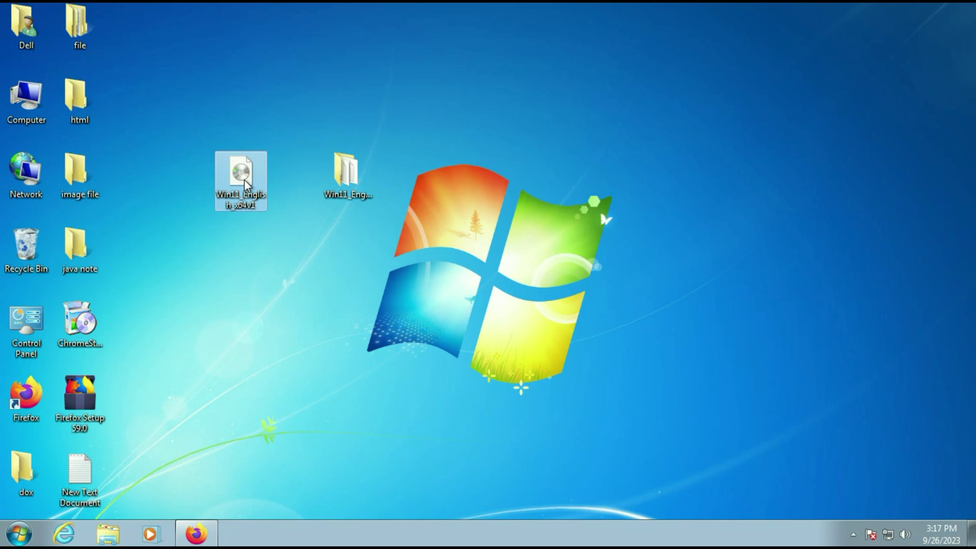
key(Delete)
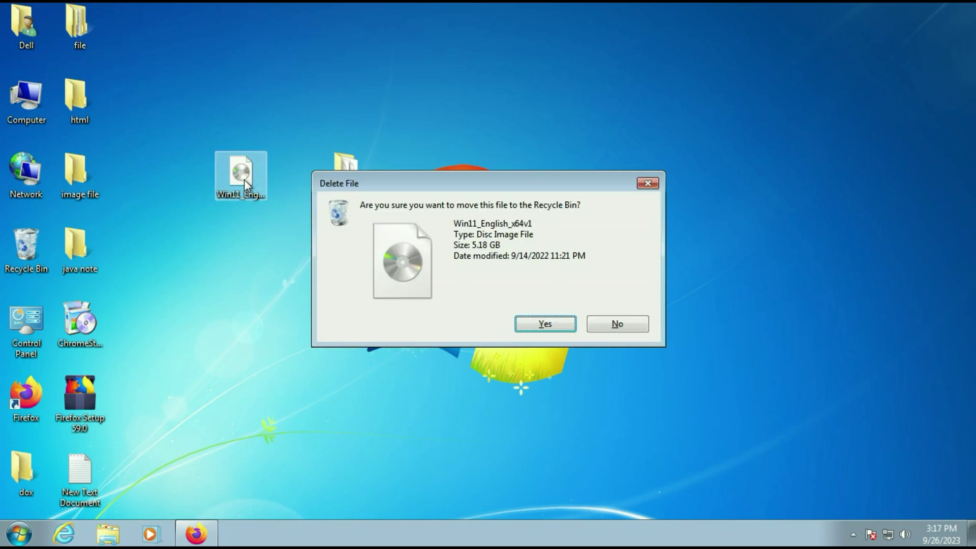
click(533, 322)
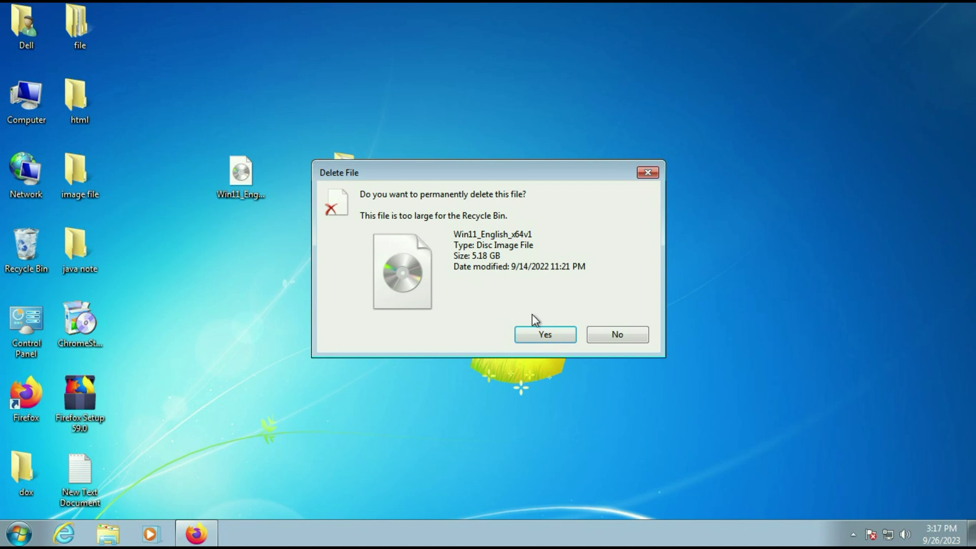
click(535, 333)
Move the extracted Win11_English_x64v1 folder into the ISO's old spot and open it.
drag(352, 182, 267, 168)
drag(187, 131, 276, 244)
click(317, 174)
double_click(239, 192)
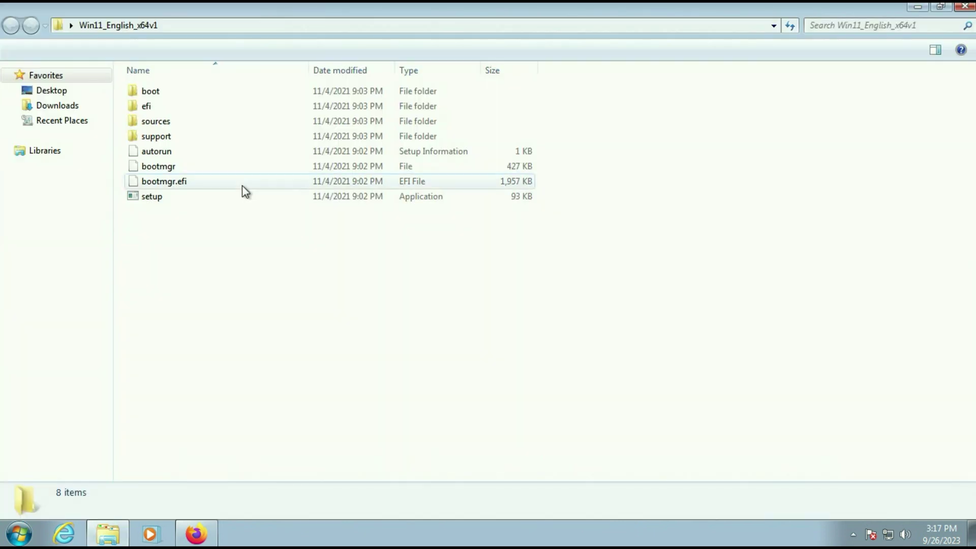
Run the extracted setup file as administrator and approve the UAC prompt.
right_click(151, 197)
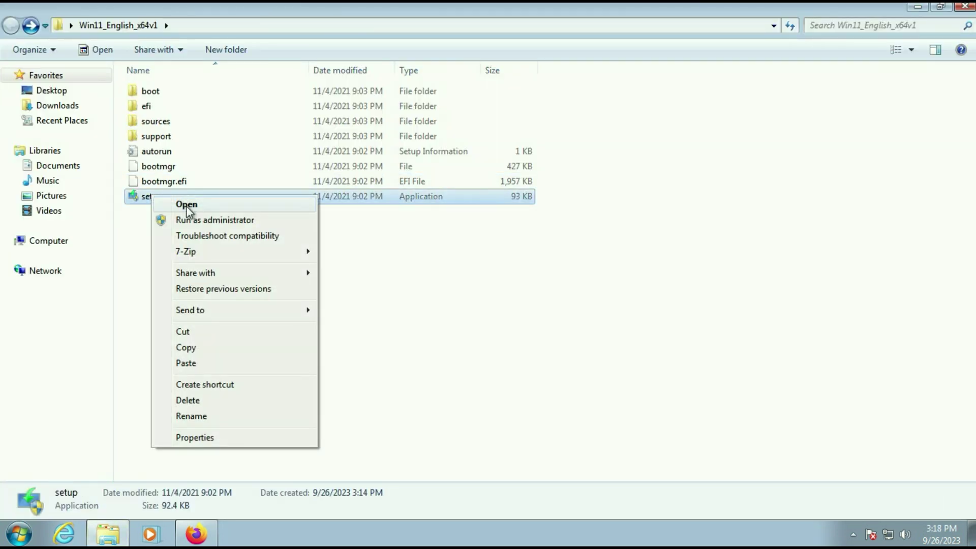
click(189, 219)
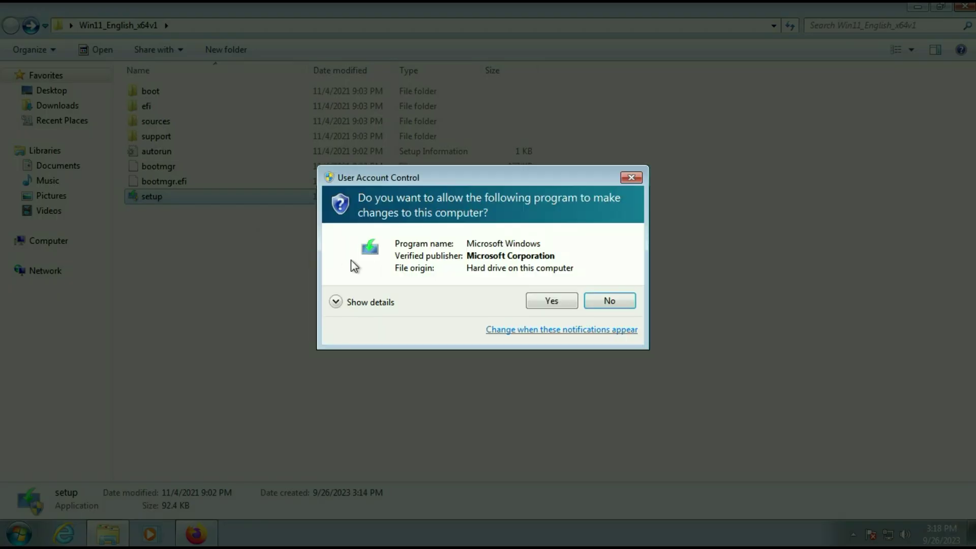
click(551, 302)
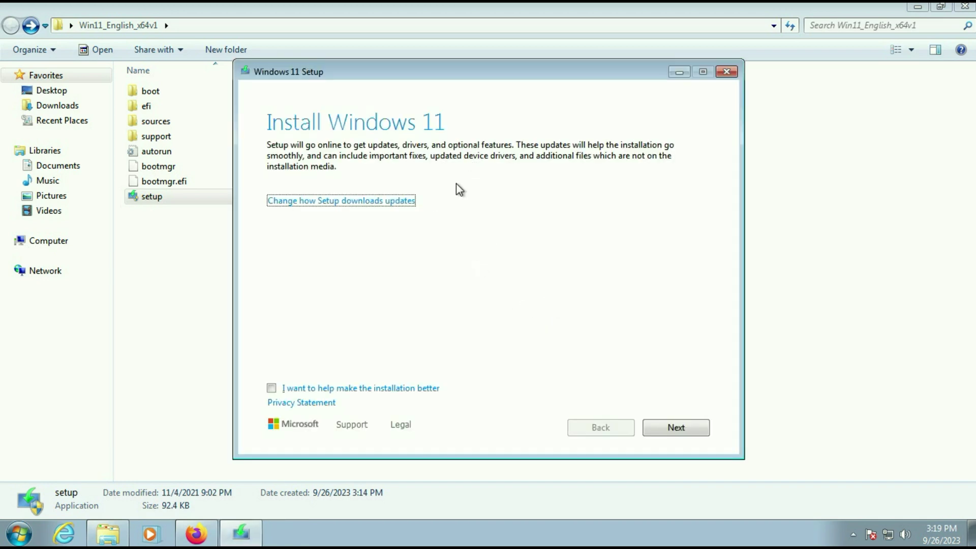
Set Windows 11 Setup's update downloads to 'Not right now' and continue.
click(917, 7)
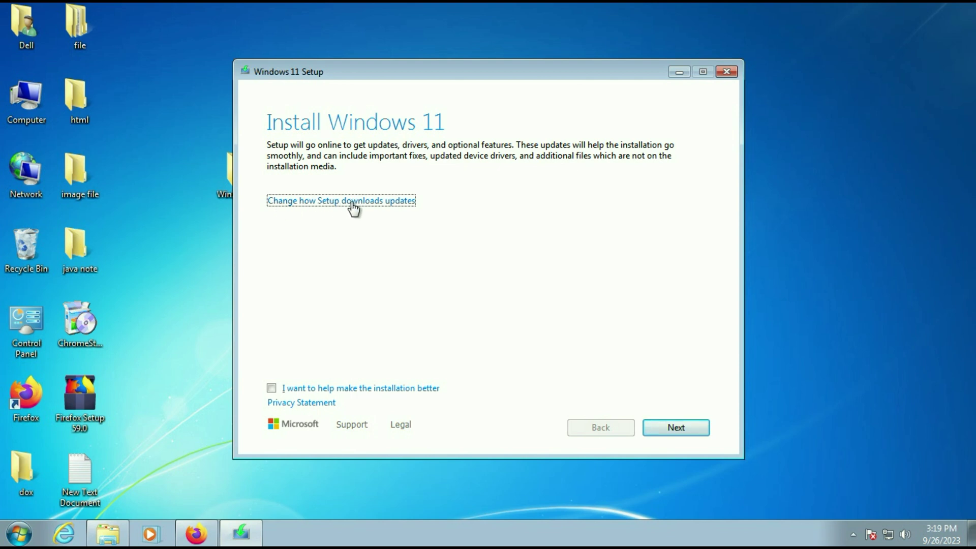
click(378, 204)
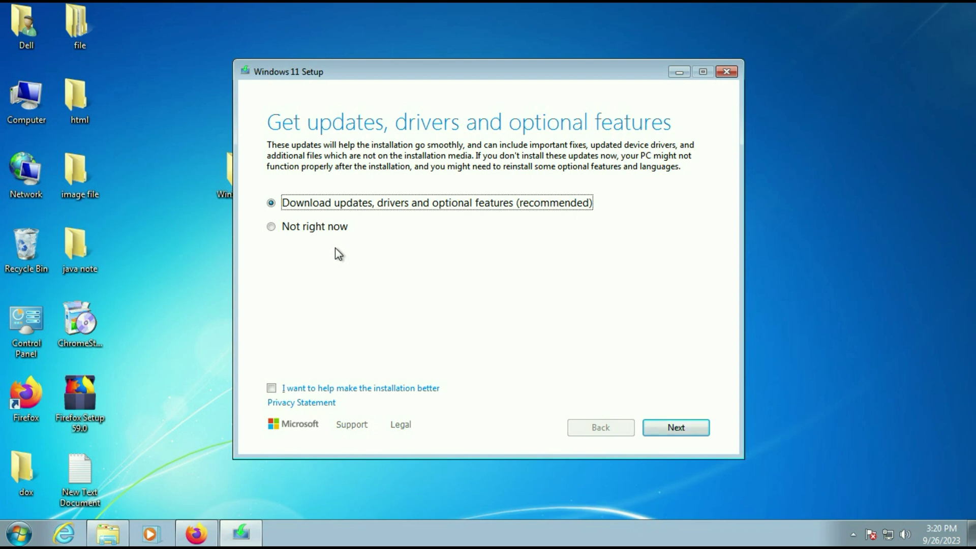
click(273, 228)
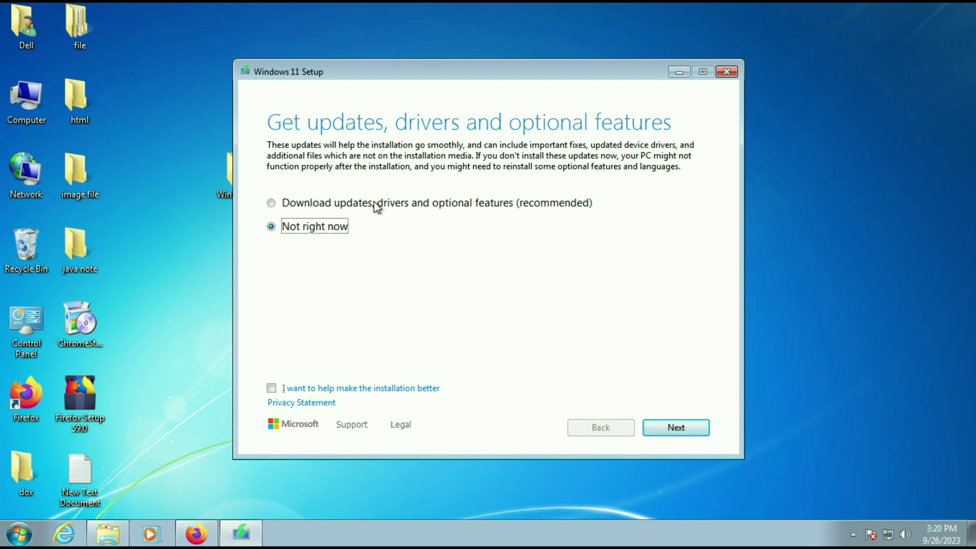
click(680, 427)
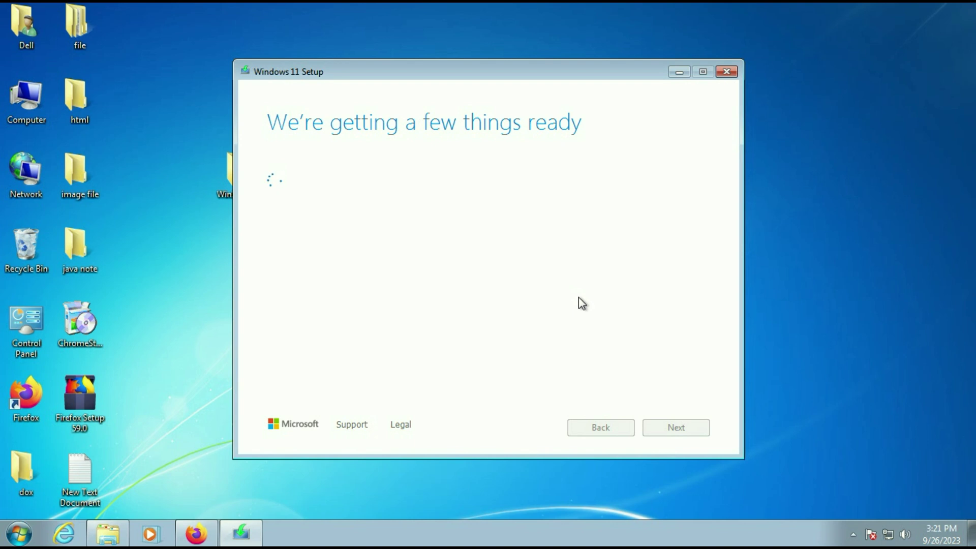
Accept the Windows 11 licence terms and select 'Keep personal files only' instead of 'Nothing'.
click(690, 425)
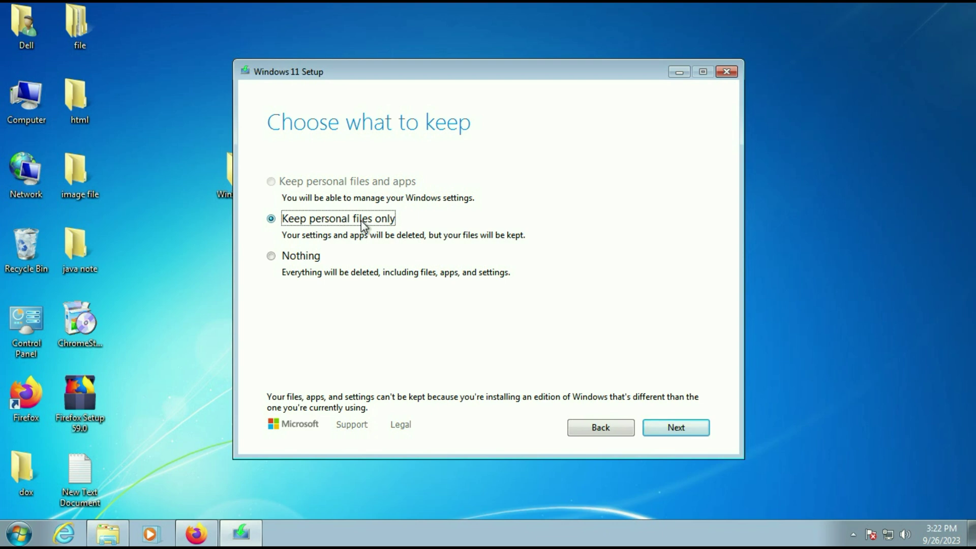
click(272, 257)
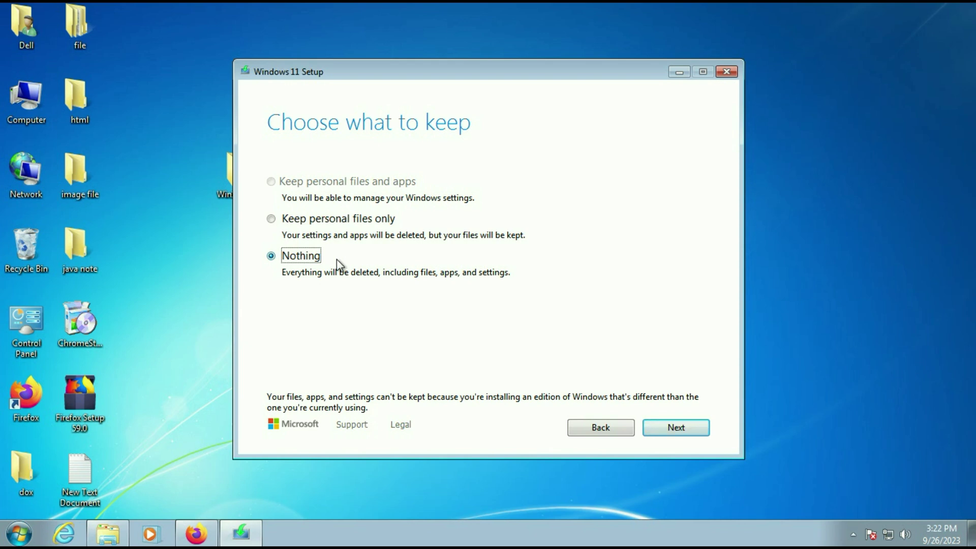
click(285, 220)
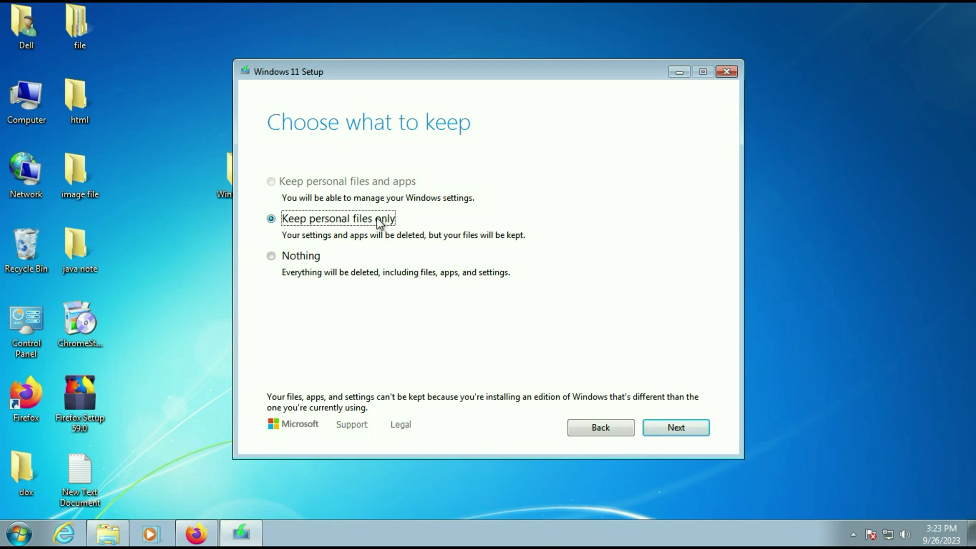
click(692, 430)
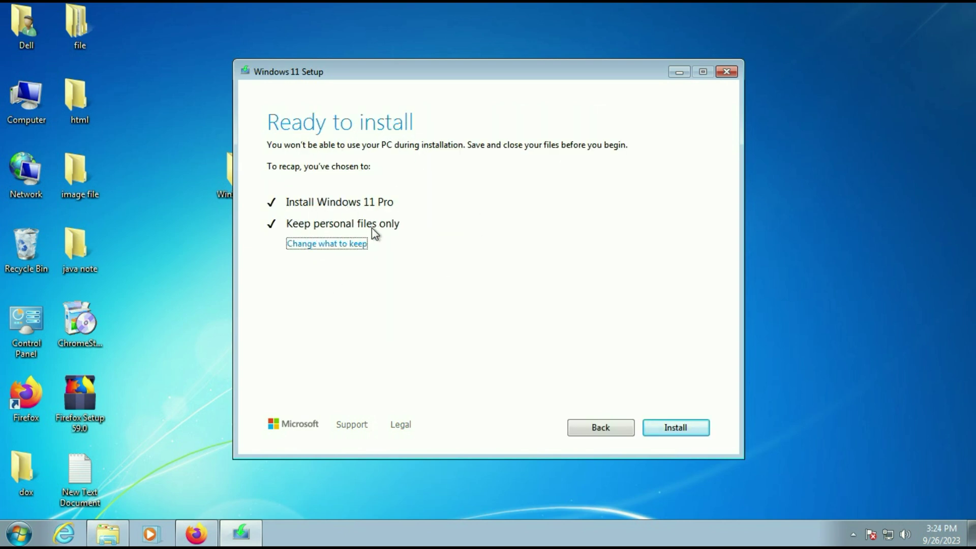
Begin installing Windows 11 Pro, keeping personal files only, from the Ready to install page.
click(700, 433)
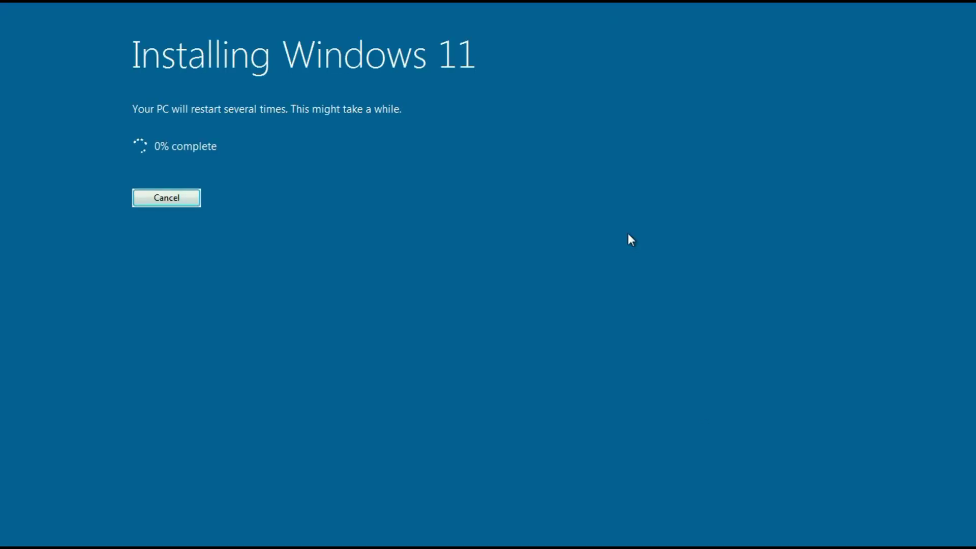